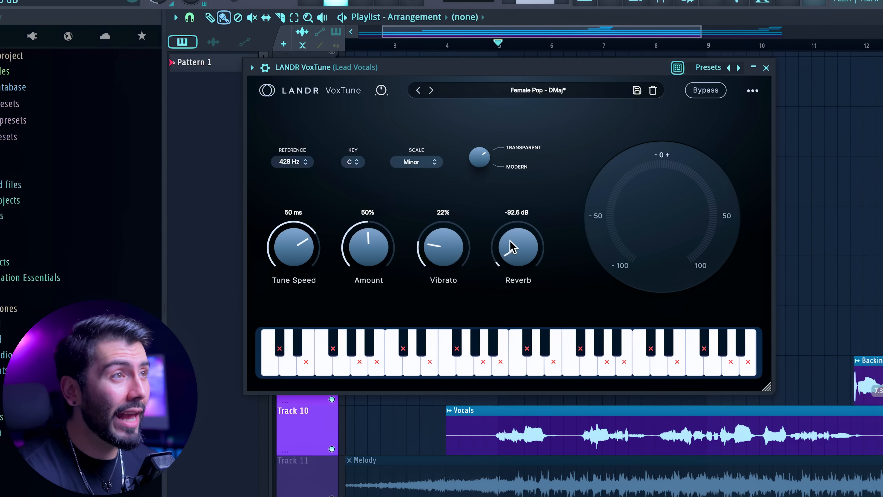
Adjust the Reverb amount in VoxTune on the lead vocals and play back the soloed Vocals track from about bar 10.5
left_click_drag(507, 222, 508, 91)
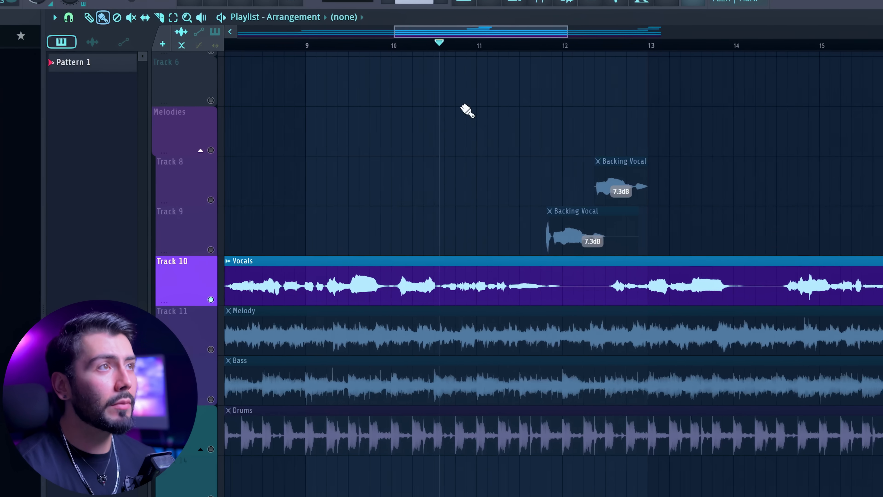
scroll(465, 110, "up", 3)
key("space")
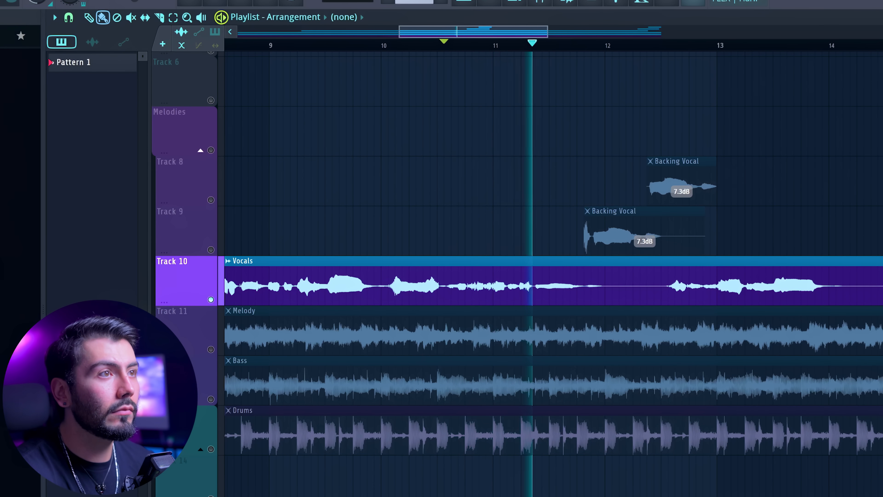
key("space")
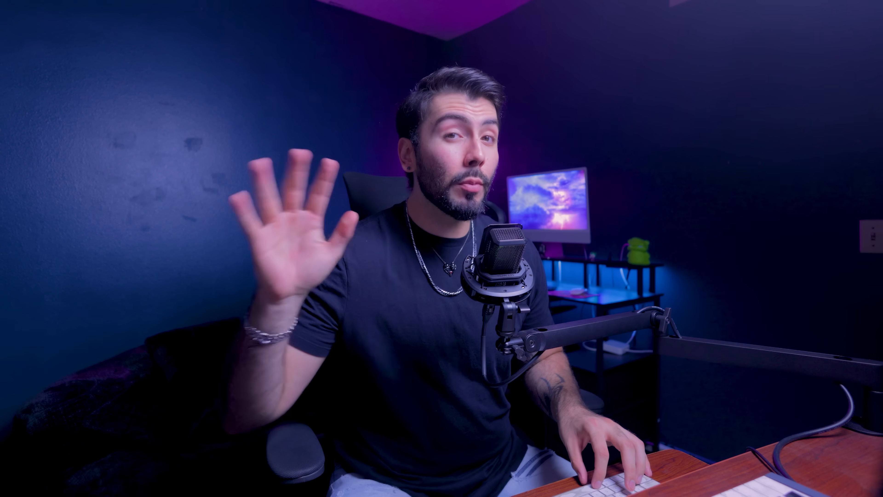
Load the Female Shh preset in VoxDeEss on the lead vocals, listen to it and set Range to 0.8
left_click(522, 76)
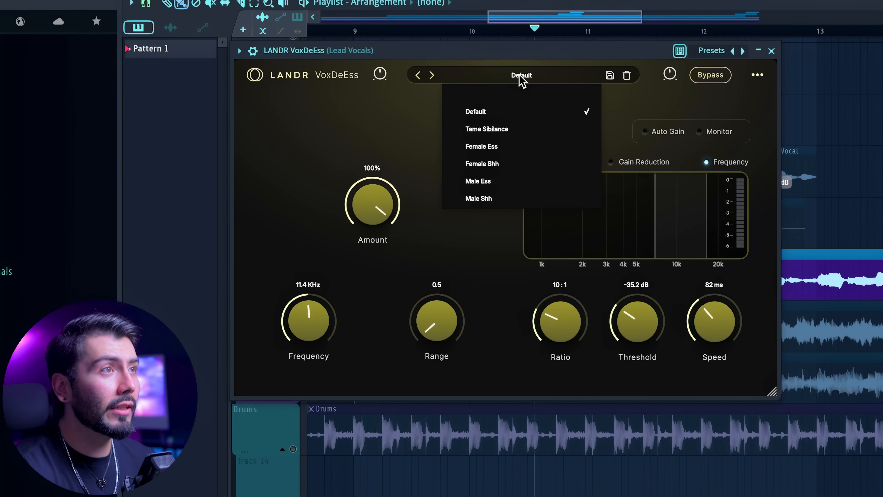
left_click(487, 164)
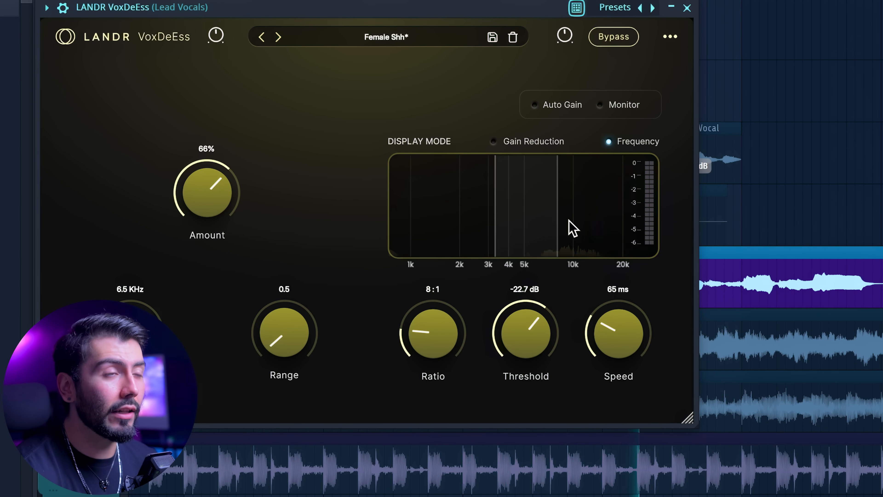
key("space")
left_click_drag(268, 317, 268, 310)
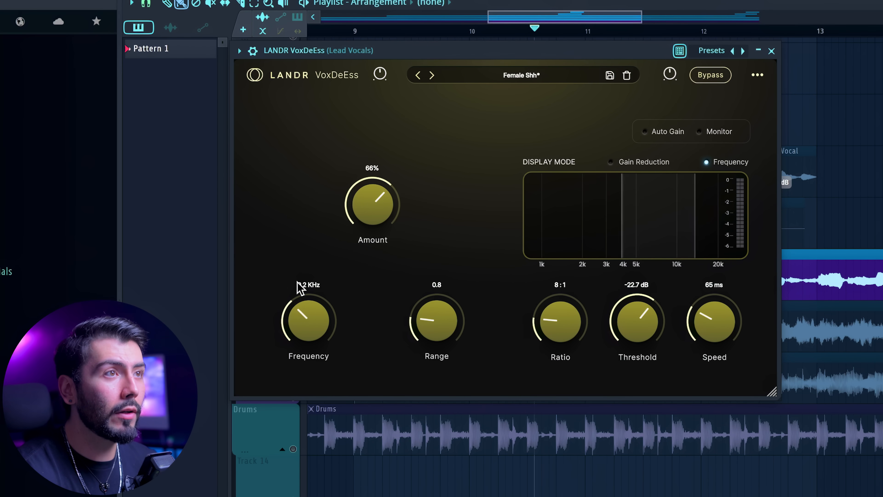
Set the de-esser's Frequency to 11.5 kHz, Amount to 100%, Ratio to 20:1 and Speed to 117 ms, and close it
left_click_drag(291, 265, 291, 254)
key("space")
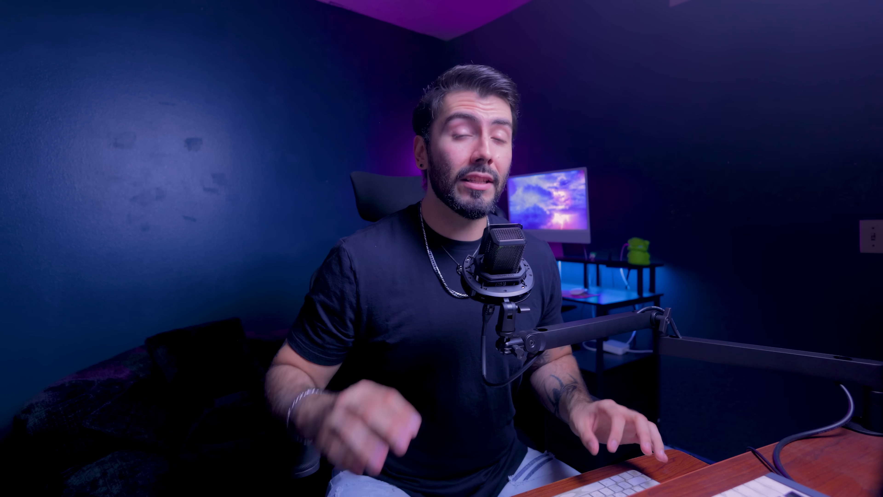
left_click_drag(210, 202, 210, 194)
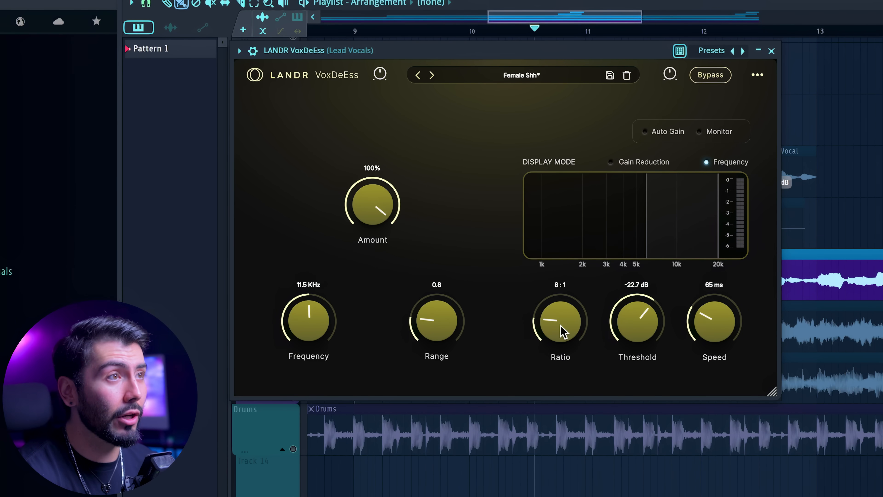
left_click_drag(563, 333, 563, 321)
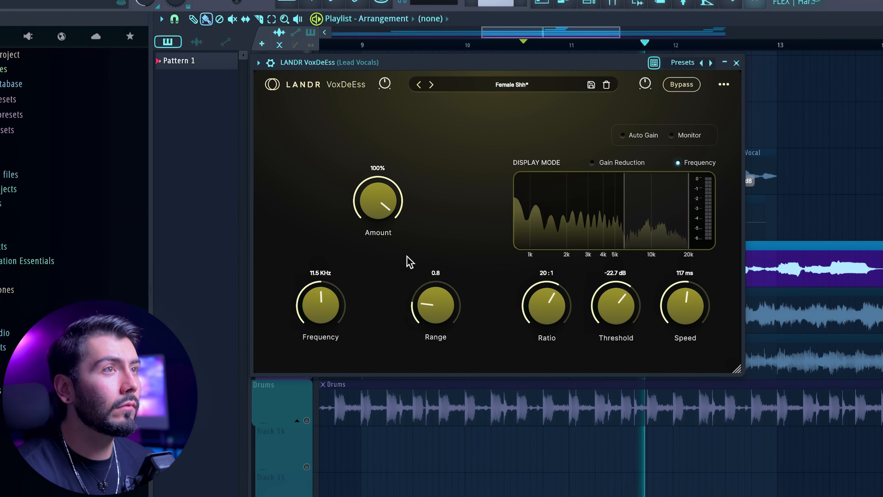
left_click(737, 63)
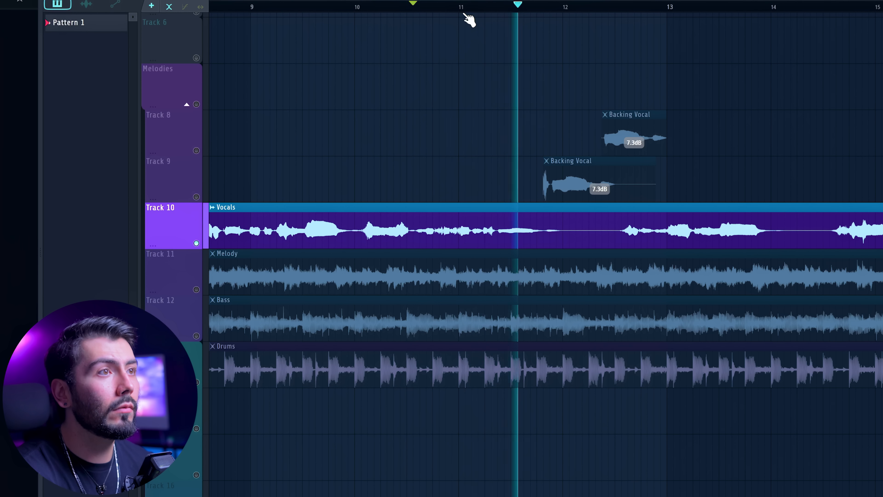
Unsolo Track 10 so all tracks are active and play the full arrangement from about bar 16
key("space")
key("F9")
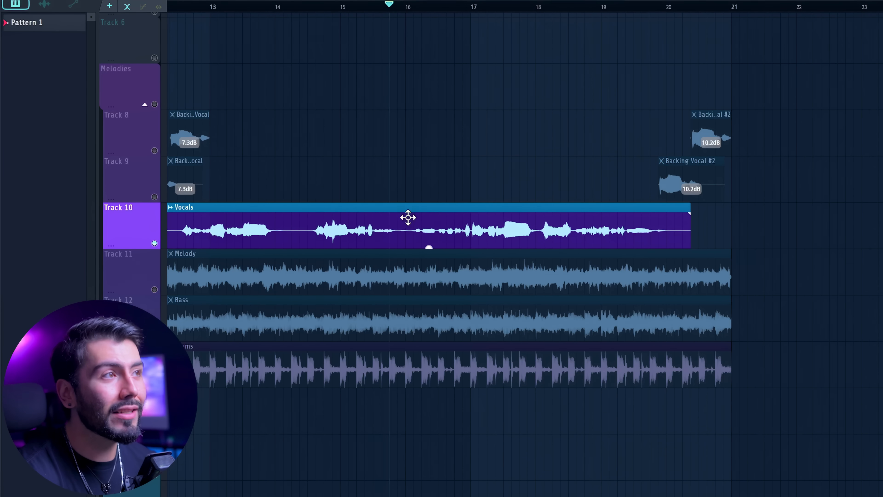
right_click(154, 243)
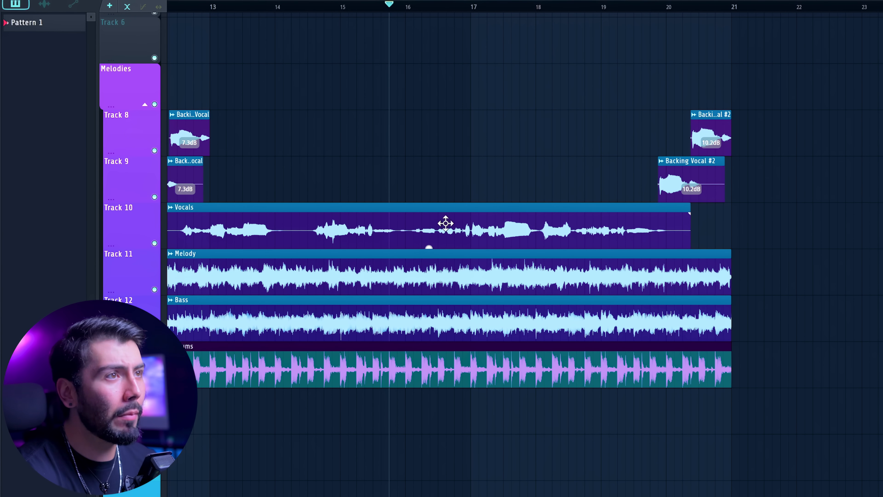
key("space")
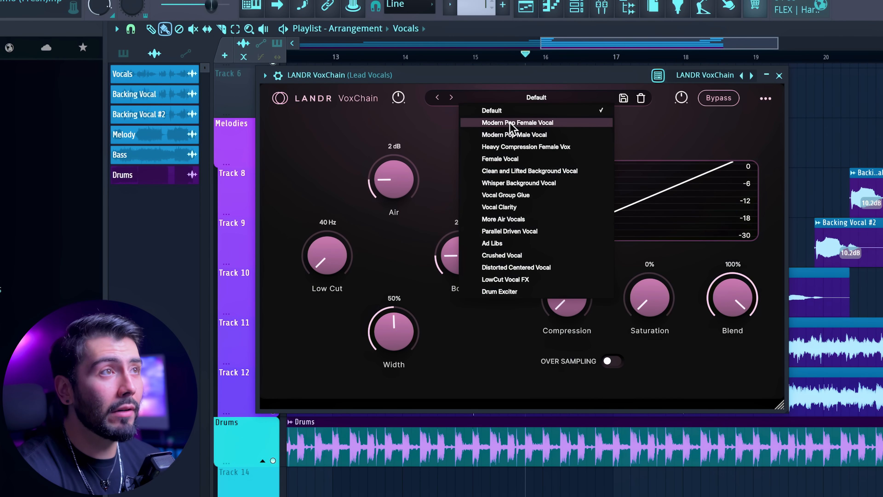
Load VoxChain's Modern Pop Female Vocal preset, set Air to 5 dB and Body to 6 dB, and audition the soloed vocals
left_click(512, 123)
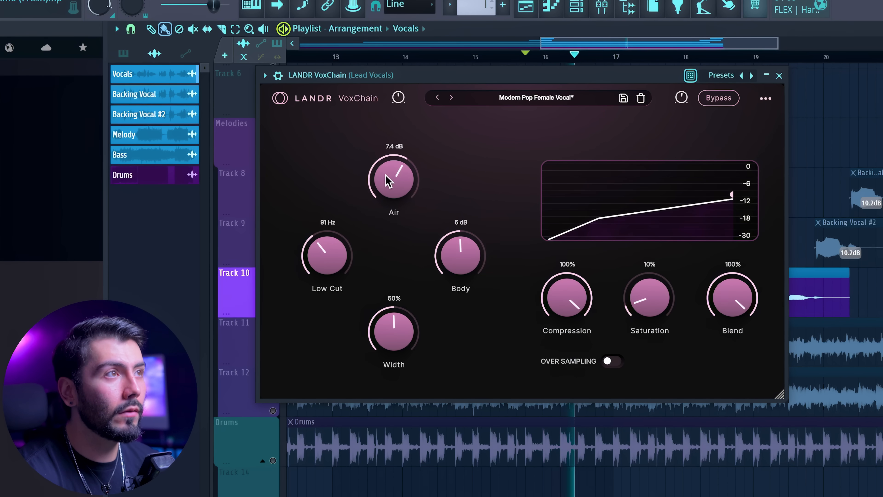
left_click_drag(386, 177, 391, 202)
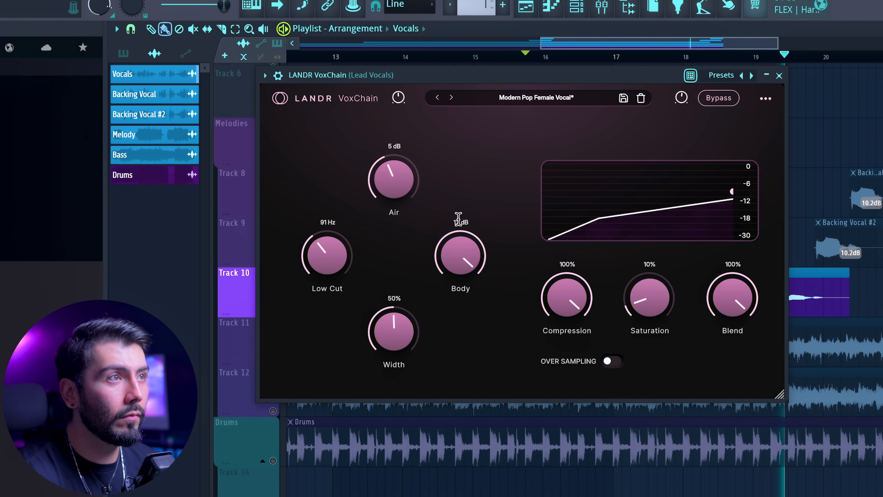
left_click_drag(456, 247, 458, 269)
left_click_drag(390, 329, 358, 240)
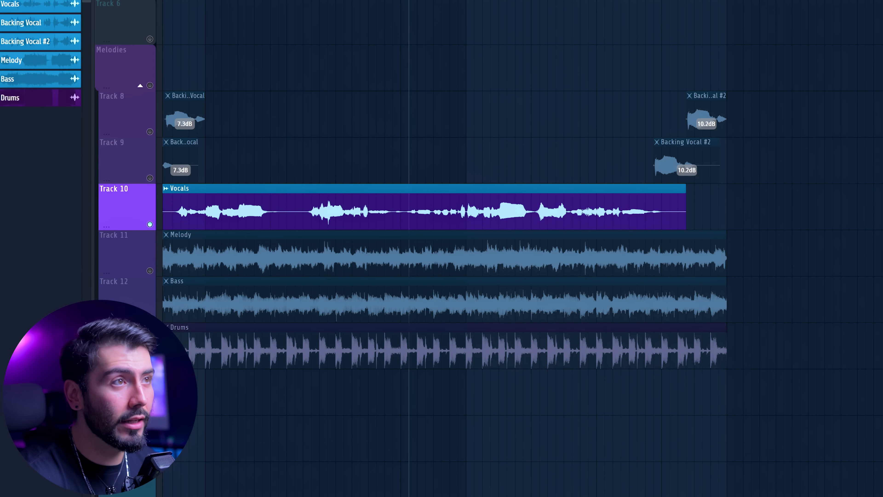
key("space")
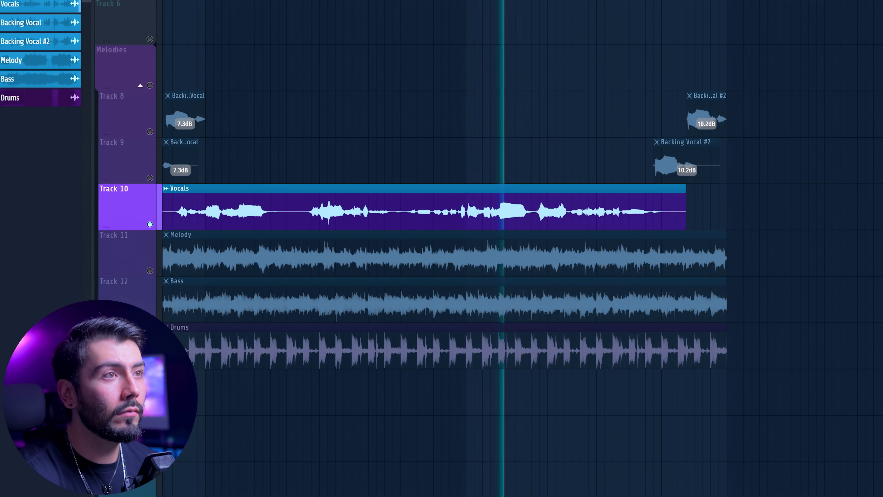
key("space")
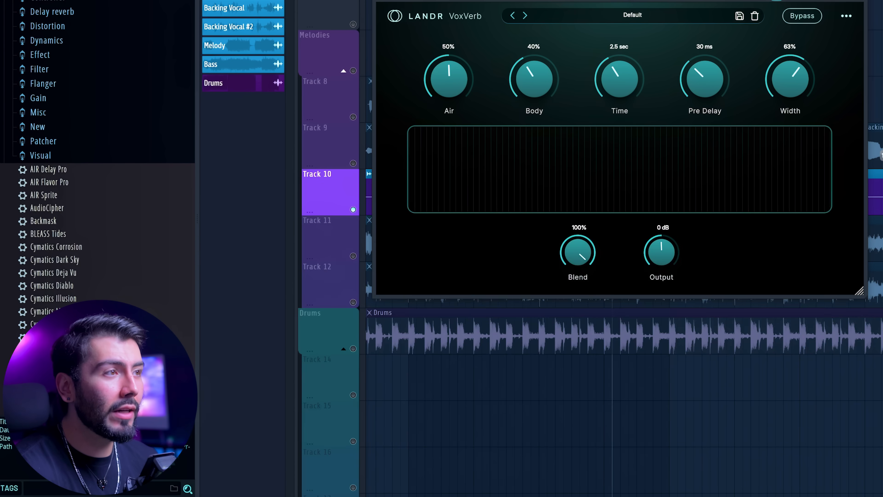
Open Fruity Delay 2 on the Delay Send mixer track and select a playlist playback range starting at bar 10
left_click(559, 5)
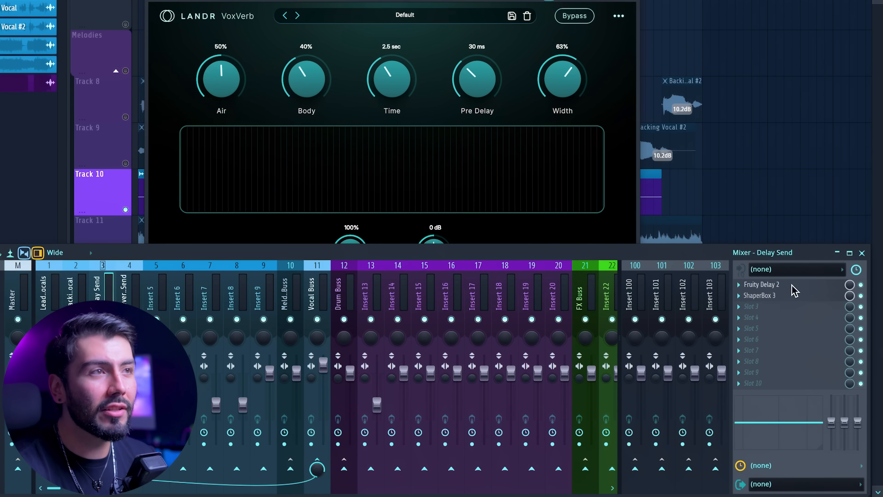
left_click(793, 285)
left_click_drag(191, 81, 319, 68)
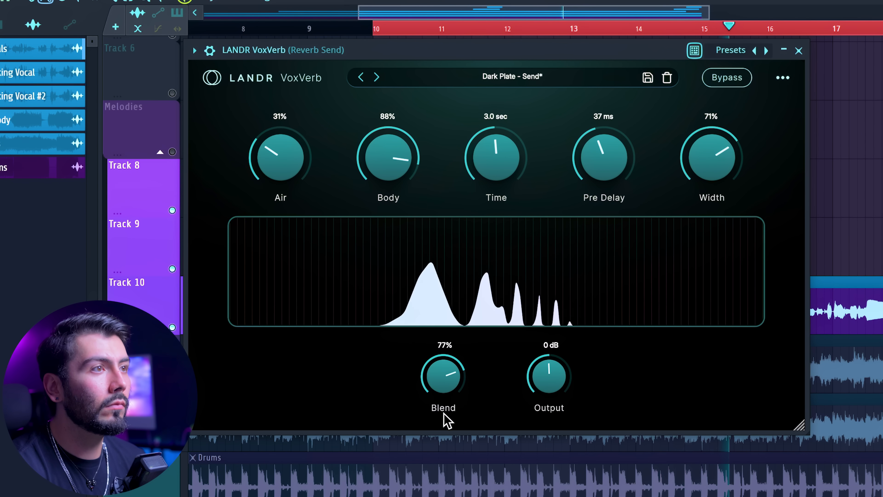
Load the DreamScape preset in VoxVerb on the Reverb Send and set Blend to 63%
left_click(507, 81)
left_click(473, 279)
left_click_drag(441, 378, 444, 401)
Switch the VoxVerb preset on the Reverb Send to More Body Background Vocal
left_click(510, 74)
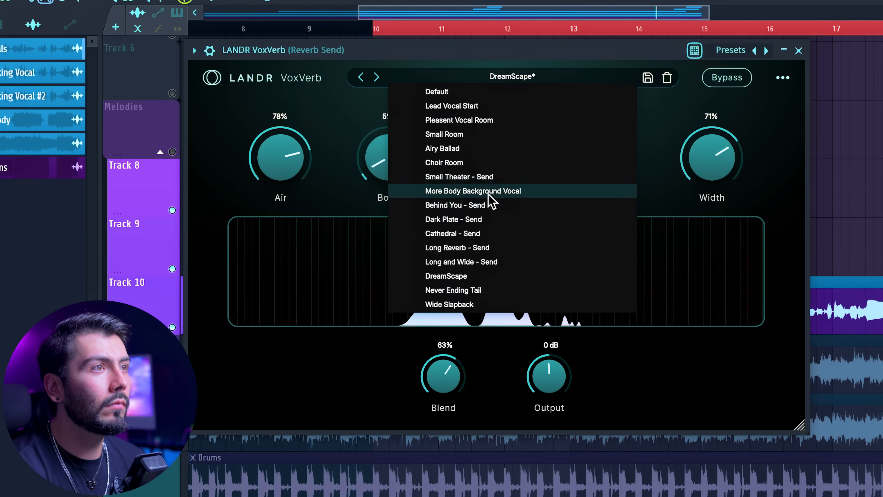
left_click(497, 191)
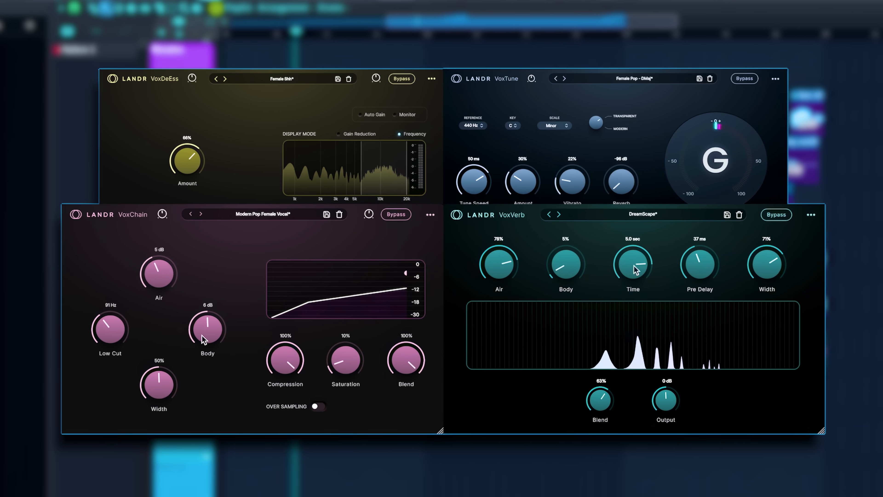
left_click(642, 214)
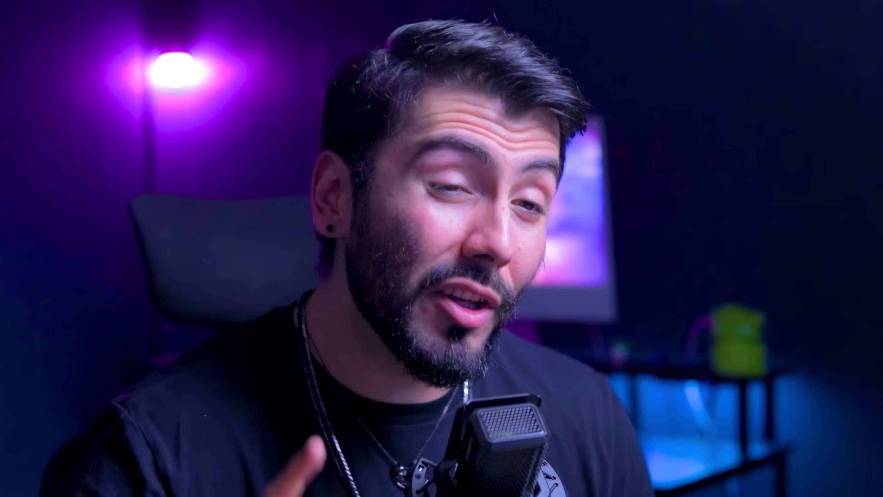